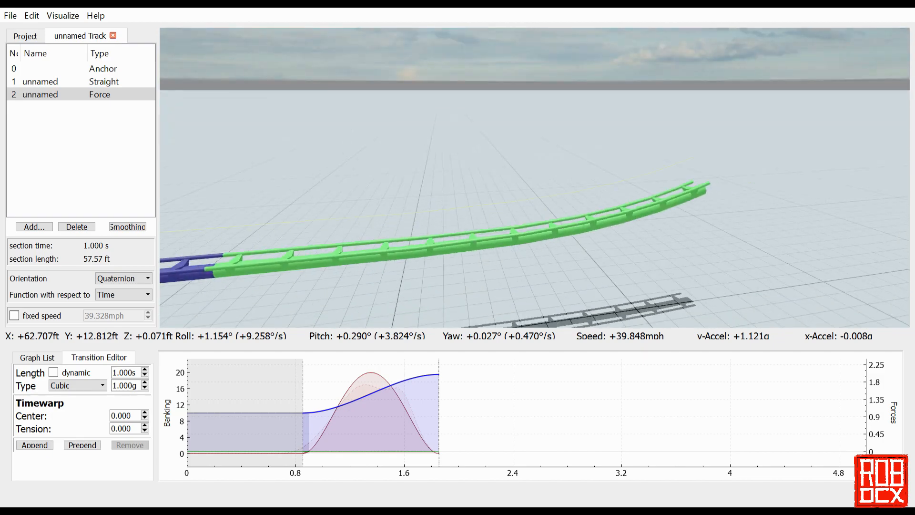
Append a new transition to the end of the force section's normal-force curve.
left_click(41, 34)
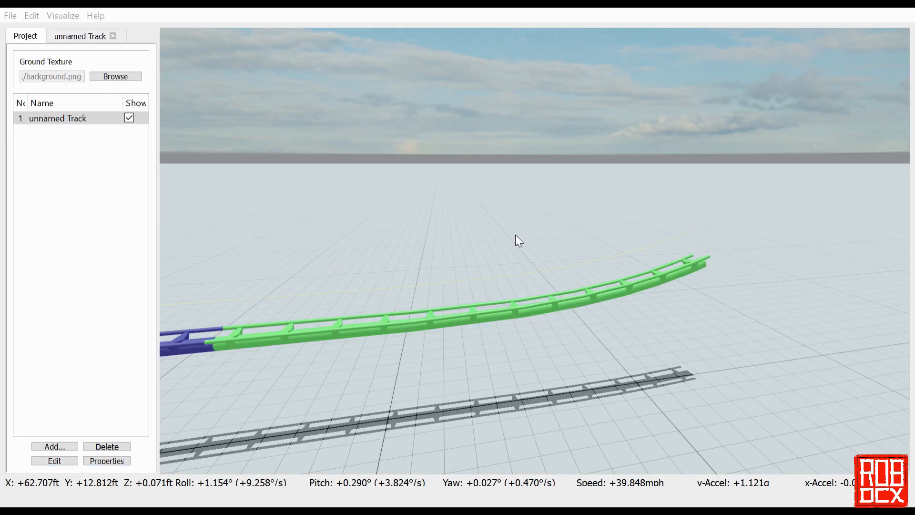
left_click(80, 36)
left_click(416, 426)
left_click(406, 380)
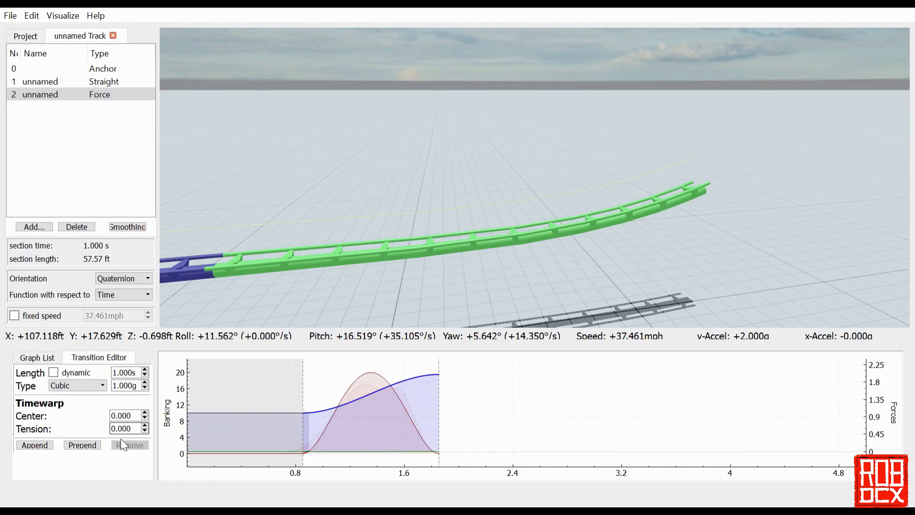
left_click(35, 447)
Set the first lateral-force transition to 0.5 g after trying -0.5 g, and check the banked track in the ride view.
left_click(418, 430)
left_click(339, 453)
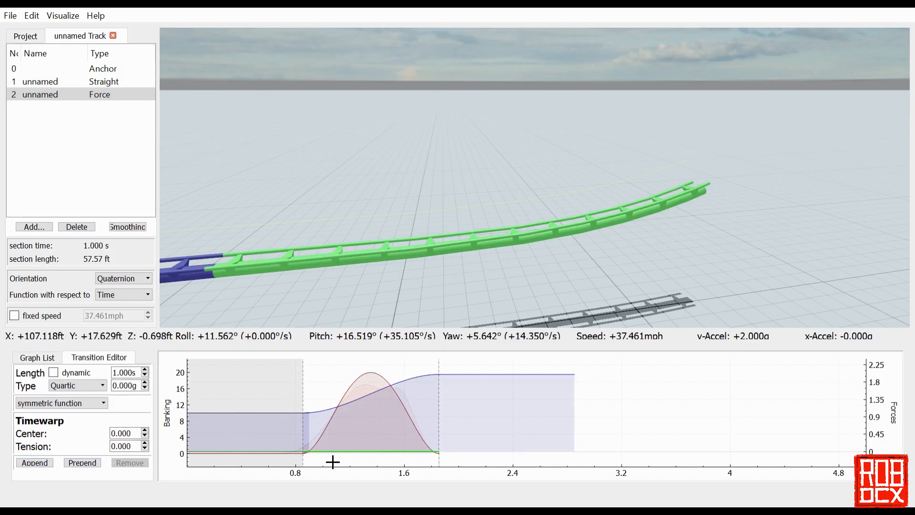
key("q")
key("s")
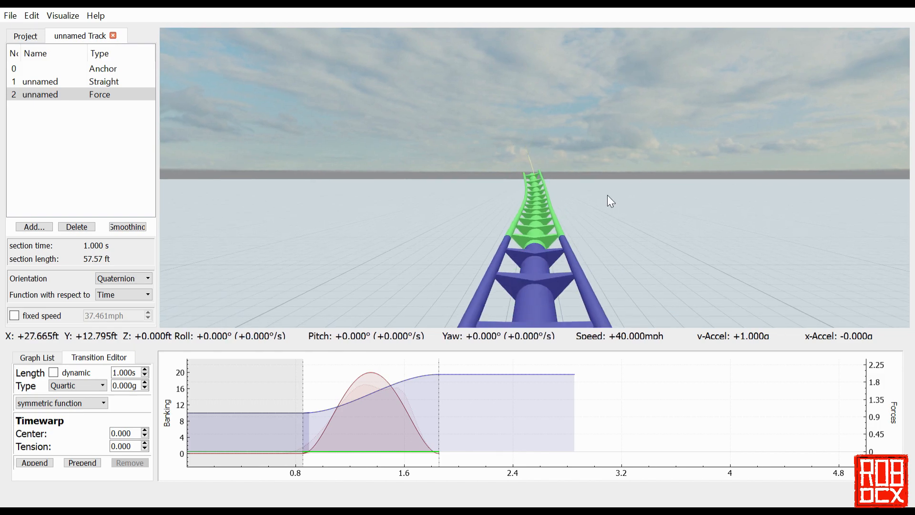
key("w")
scroll(131, 392, "down", 5)
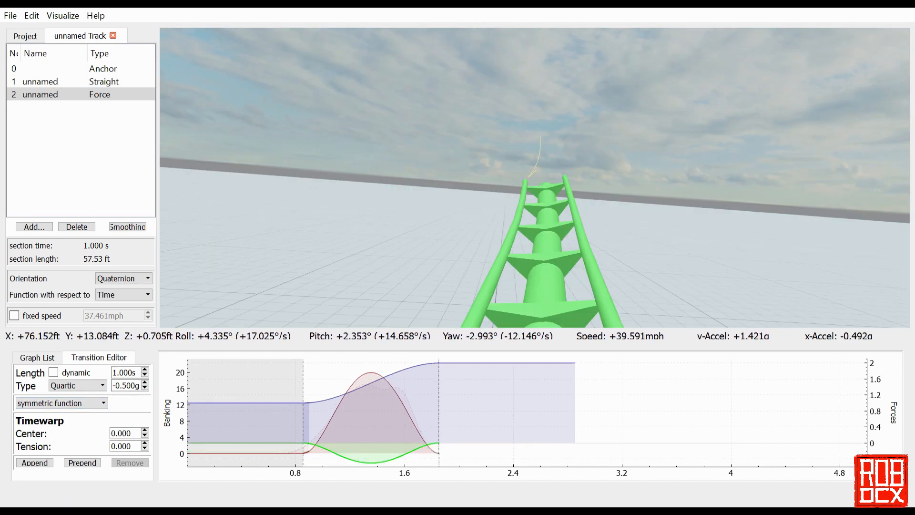
key("s")
scroll(136, 389, "up", 6)
scroll(136, 389, "up", 4)
left_click(362, 199)
key("w")
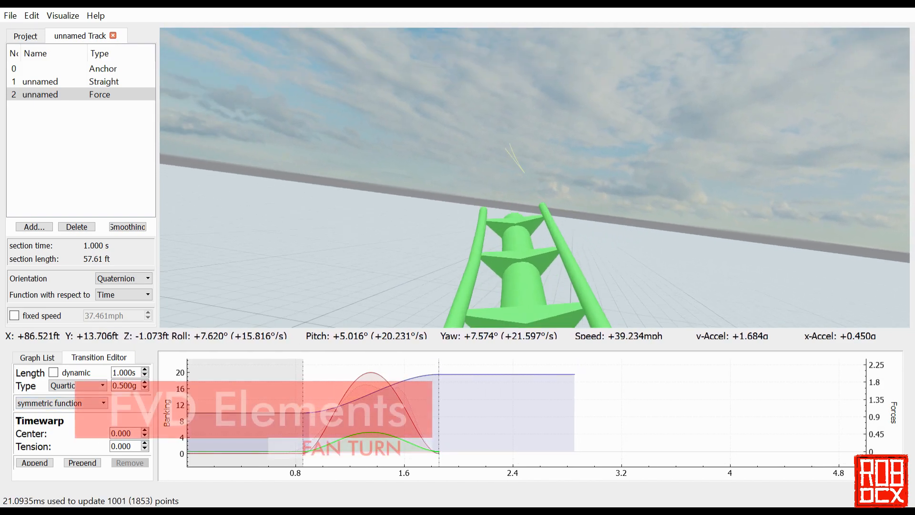
key("s")
key("w")
Set the second normal-force transition to -1.4 g and append a transition to the banking and lateral-force curves.
left_click(201, 453)
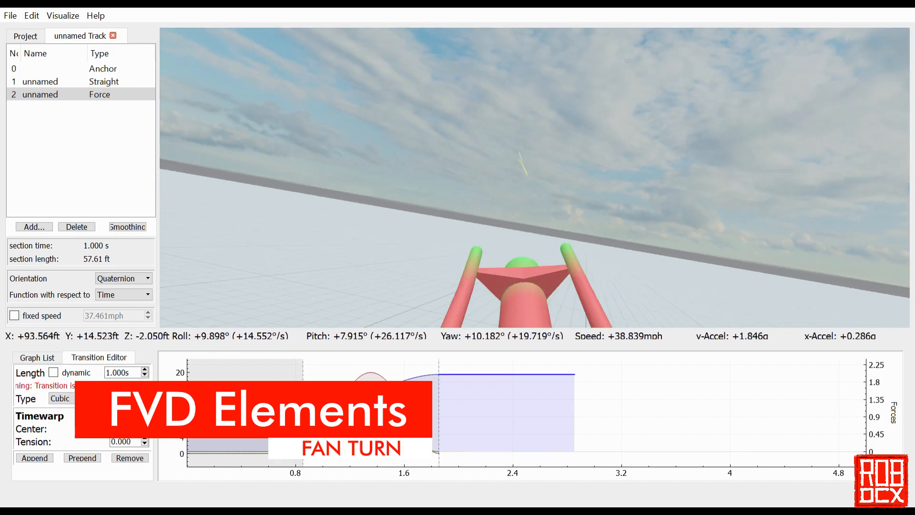
key("q")
scroll(131, 397, "down", 19)
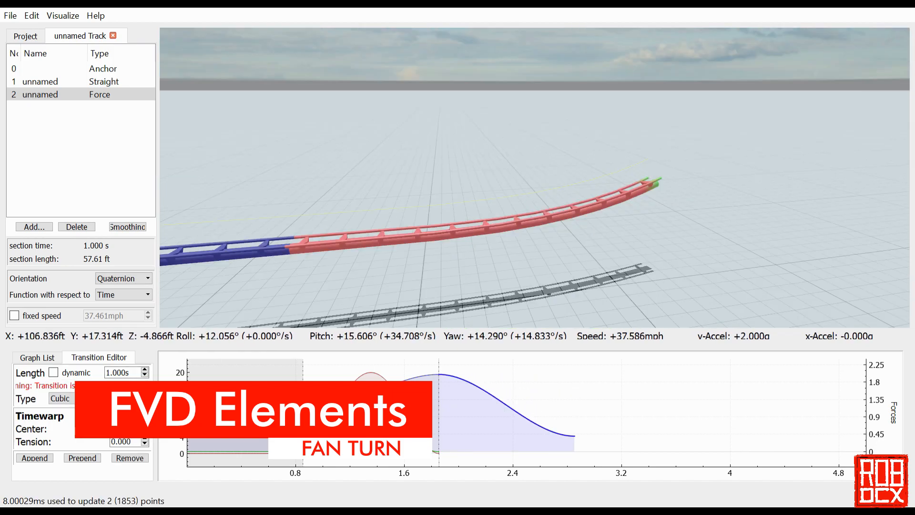
scroll(131, 398, "up", 6)
scroll(131, 397, "down", 1)
left_click(333, 413)
left_click(35, 463)
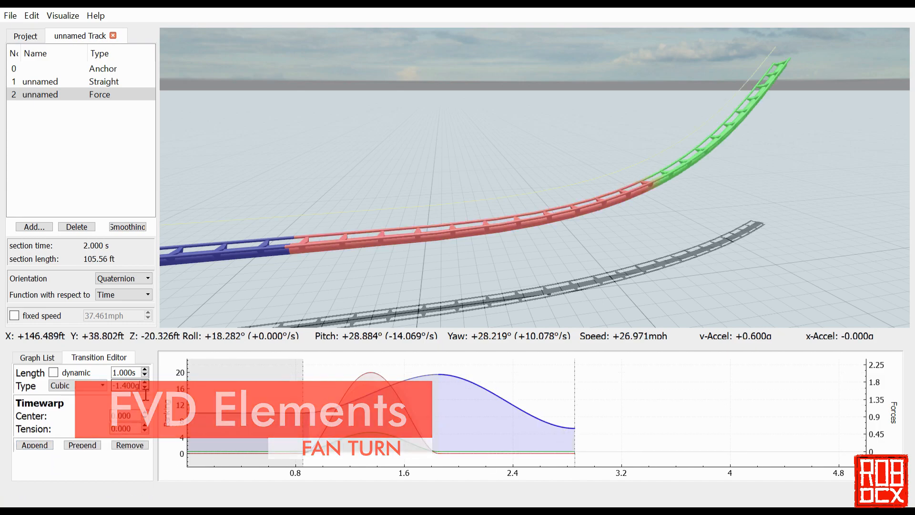
Set the second normal-force transition to -1 g and the first normal-force, banking and lateral-force transitions to 0.6 s.
scroll(137, 379, "down", 3)
scroll(136, 379, "down", 1)
left_click(309, 435)
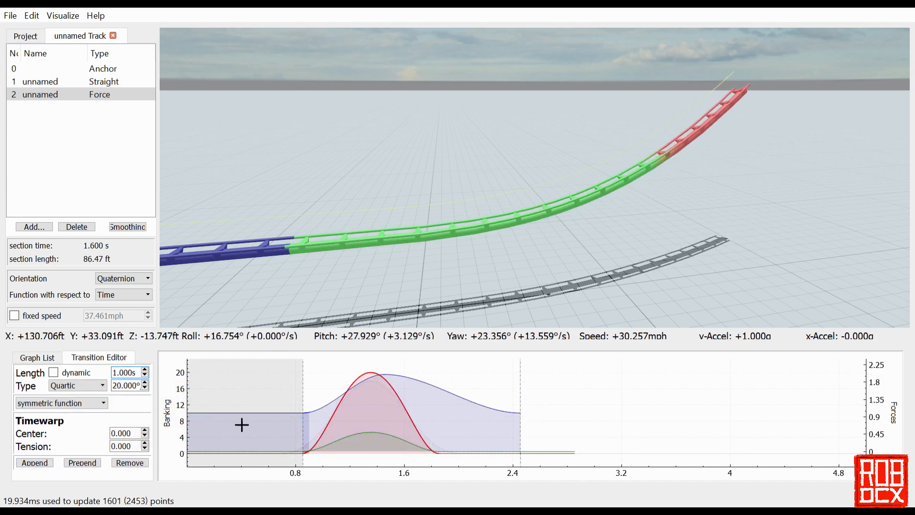
scroll(132, 375, "down", 5)
scroll(131, 374, "up", 1)
left_click(310, 461)
left_click(360, 446)
scroll(132, 375, "down", 4)
Set the first normal-force transition to 0.7 g with a length of 0.8 s.
left_click(350, 409)
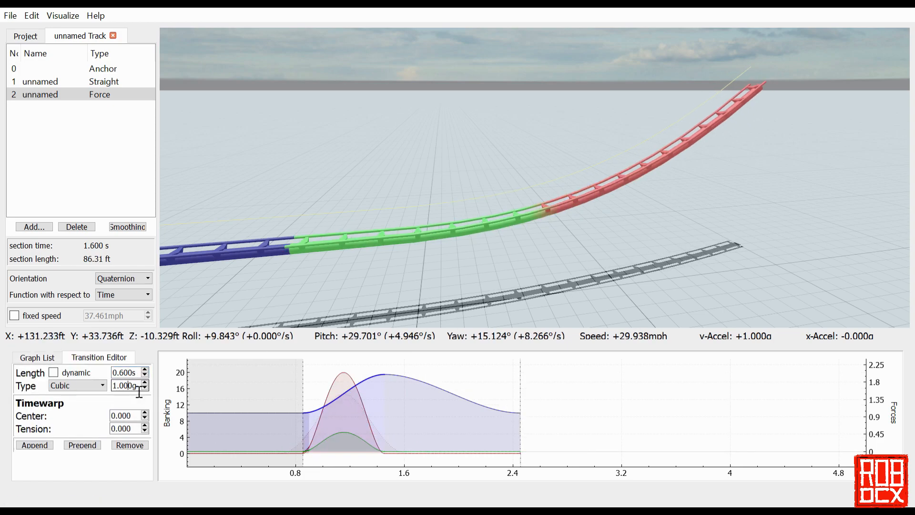
scroll(136, 389, "down", 3)
scroll(139, 384, "up", 3)
scroll(138, 384, "down", 1)
Set the length of the first banking and first lateral-force transitions to 0.8 s.
left_click(378, 425)
scroll(138, 376, "up", 2)
left_click(371, 450)
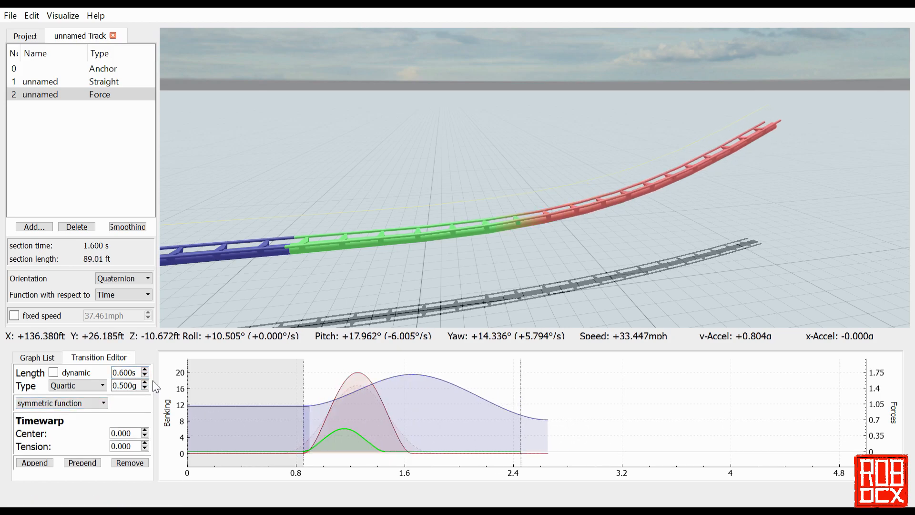
scroll(139, 382, "up", 2)
Set the second normal-force transition to -0.7 g and the first to 0.6 g, and check the track in the ride view.
left_click(520, 420)
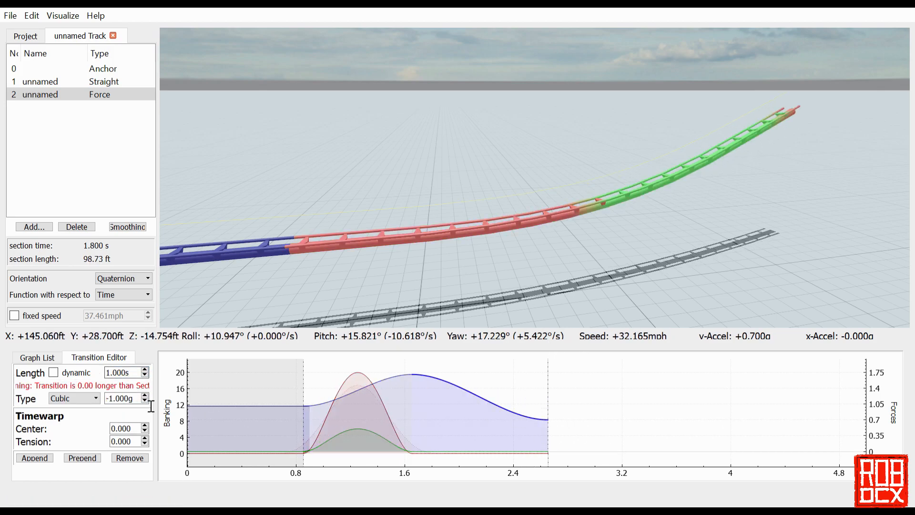
scroll(139, 403, "up", 3)
left_click(214, 427)
scroll(141, 393, "down", 1)
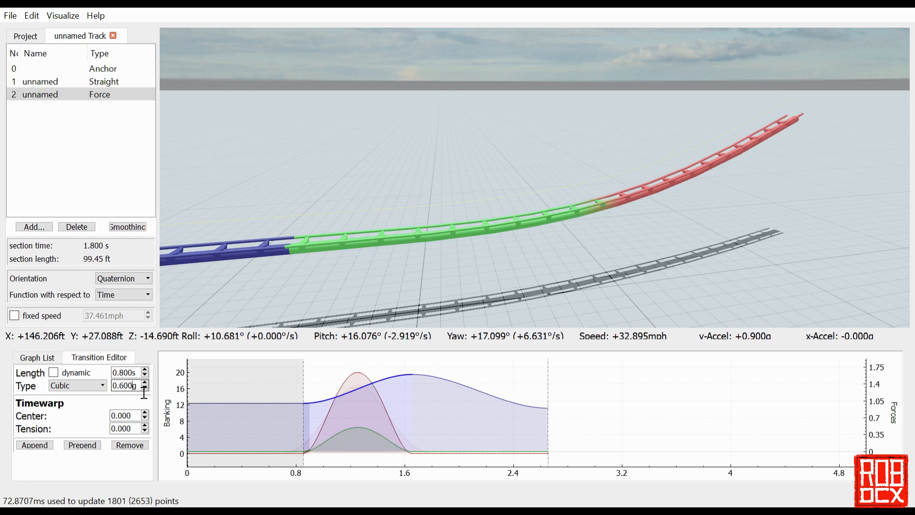
key("w")
key("r")
key("s")
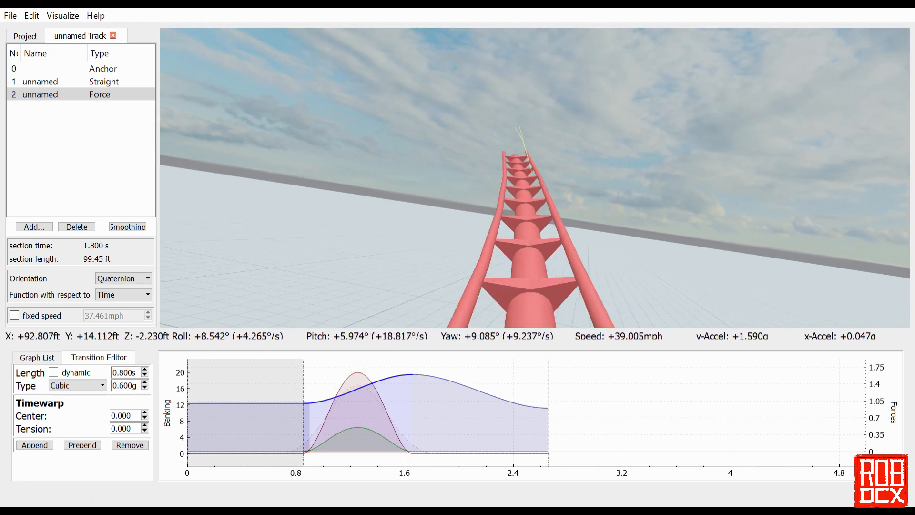
Set the second banking transition to about -20°/s and the second lateral-force transition to -1.2 g.
left_click(486, 462)
scroll(139, 396, "down", 18)
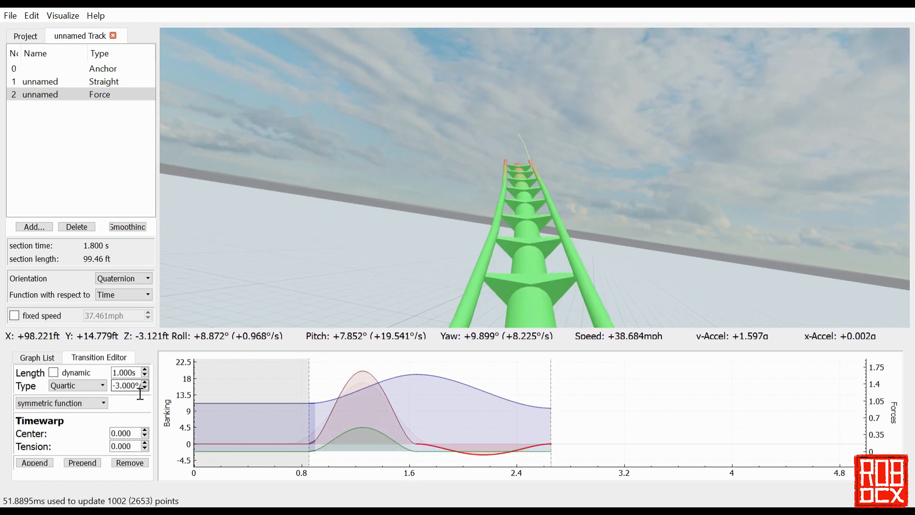
left_click(446, 455)
scroll(143, 396, "down", 12)
Append a third transition to the normal-force, lateral-force and banking curves, and set the normal-force one's length to 2.8 s.
left_click(485, 398)
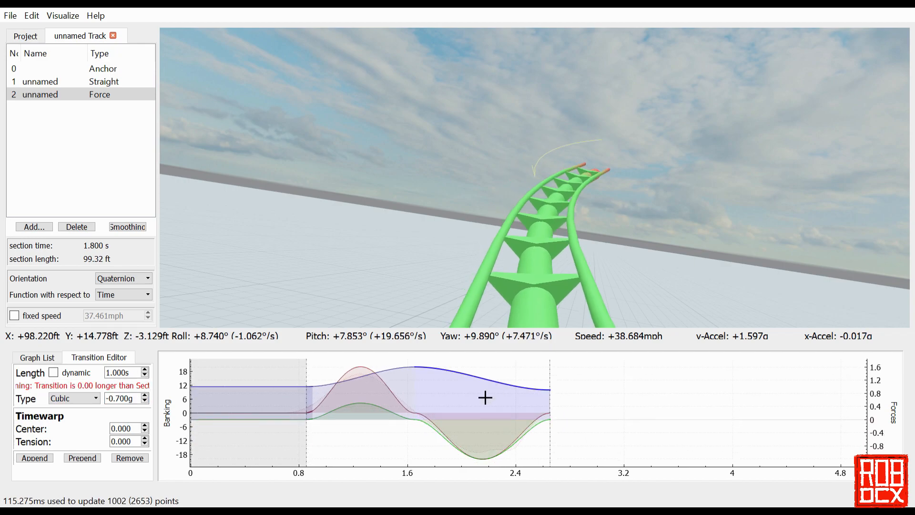
left_click(35, 457)
left_click(544, 432)
left_click(36, 463)
left_click(545, 433)
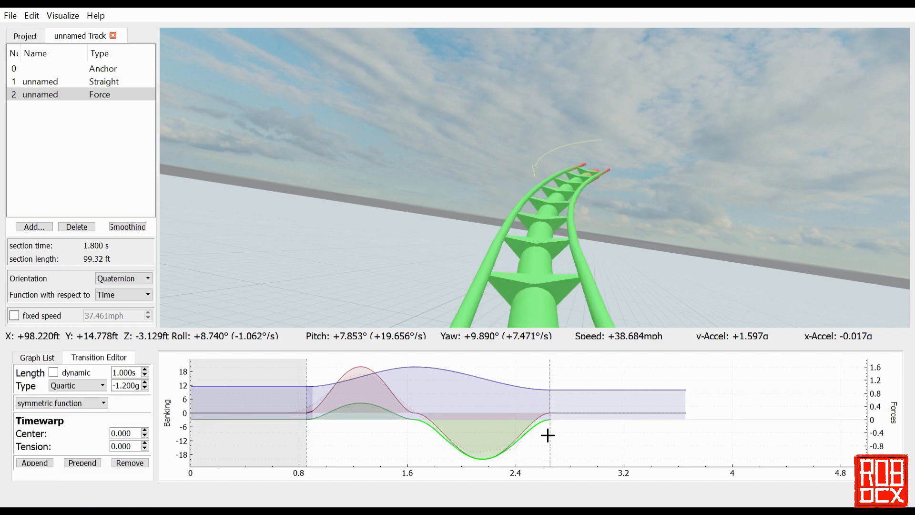
left_click(34, 462)
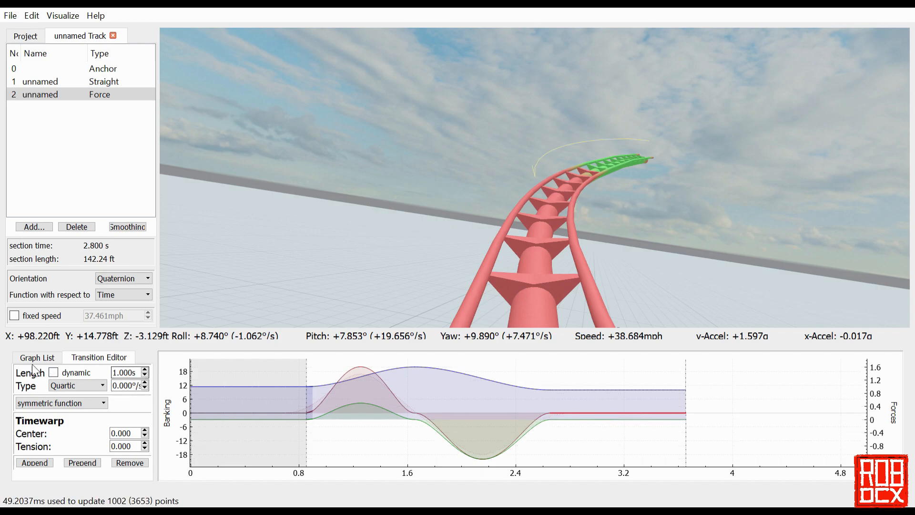
left_click(578, 391)
scroll(131, 374, "up", 18)
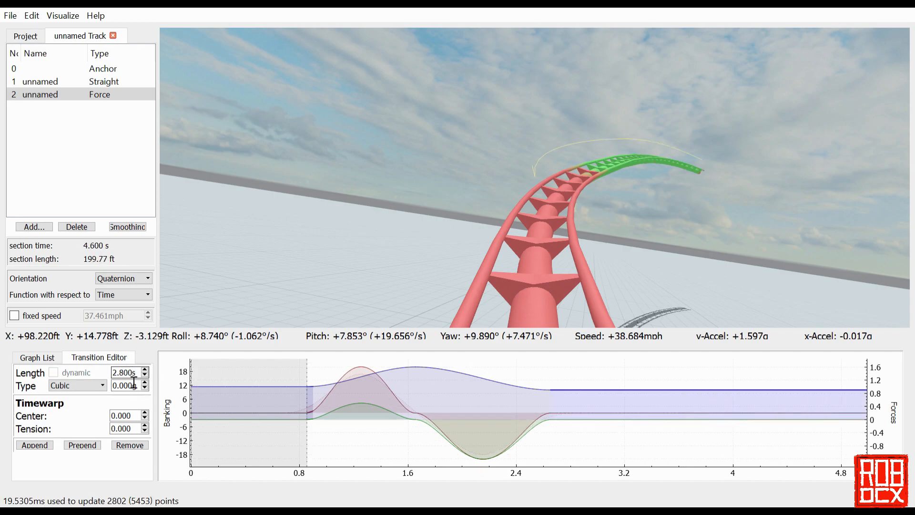
Set the second banking transition to -60°/s and examine the turn from the ride and outside views.
left_click(446, 433)
scroll(131, 385, "down", 20)
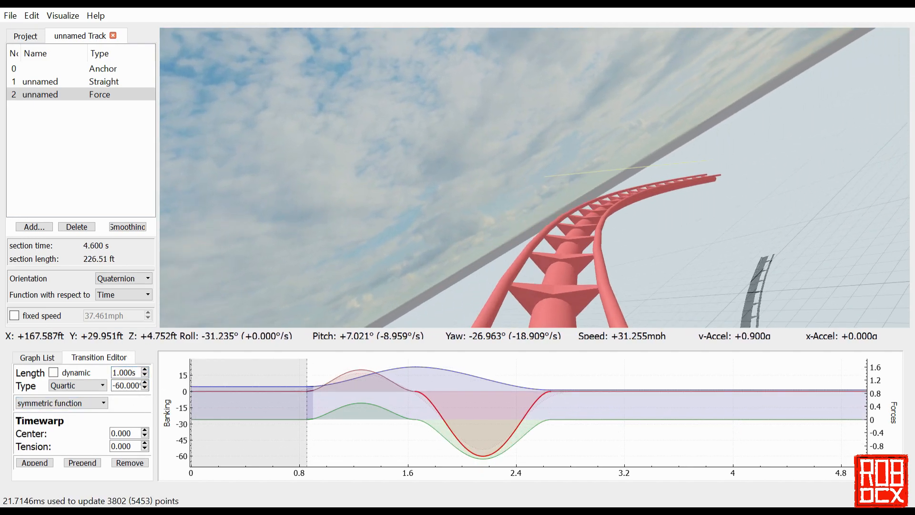
key("w")
key("r")
key("w")
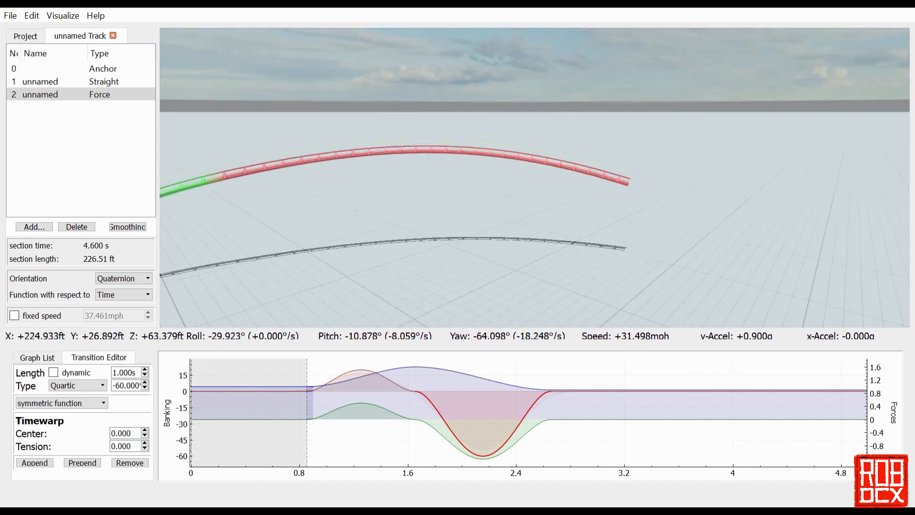
Set the second banking transition's length to 2.5 s and its rate to -40°/s, and check the turn in the ride view.
scroll(145, 395, "down", 20)
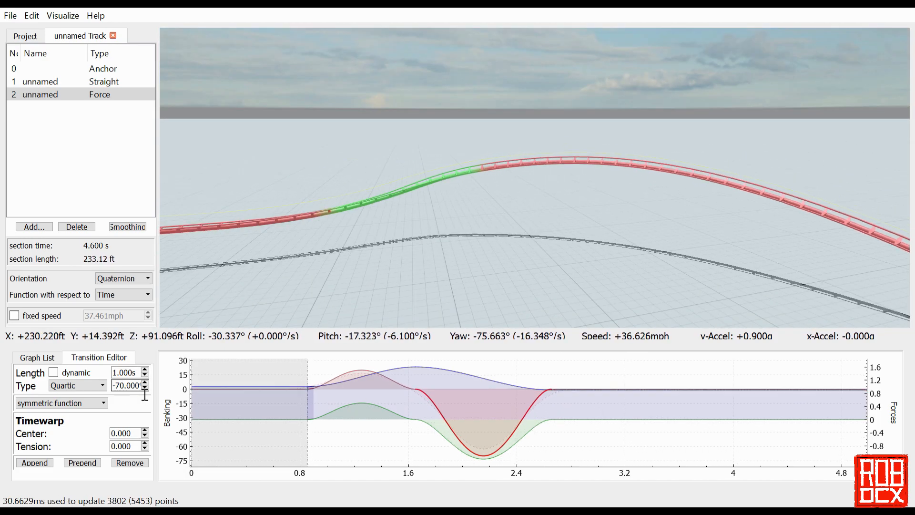
scroll(145, 385, "up", 5)
scroll(145, 372, "up", 10)
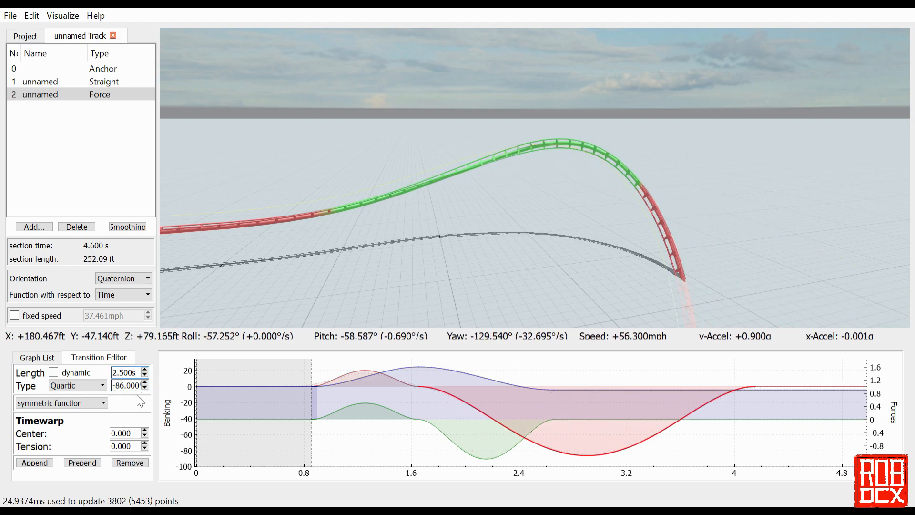
scroll(145, 386, "up", 20)
key("r")
key("s")
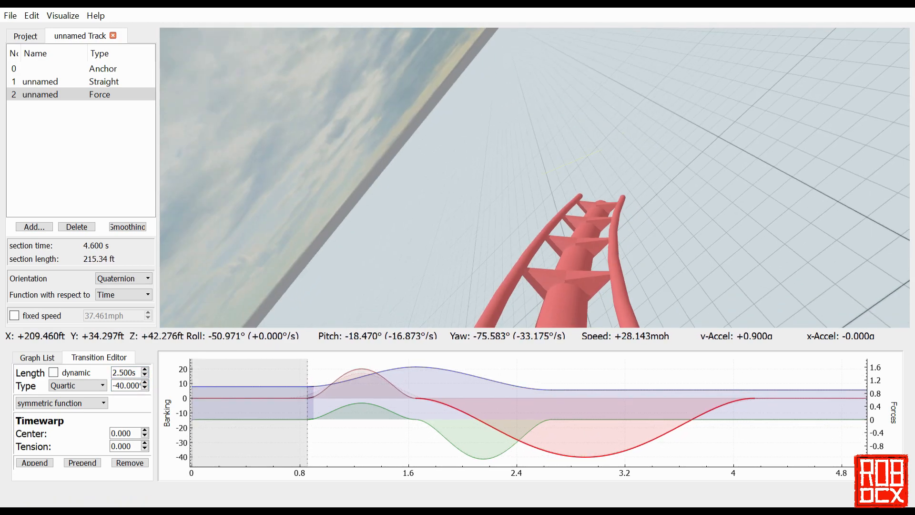
key("w")
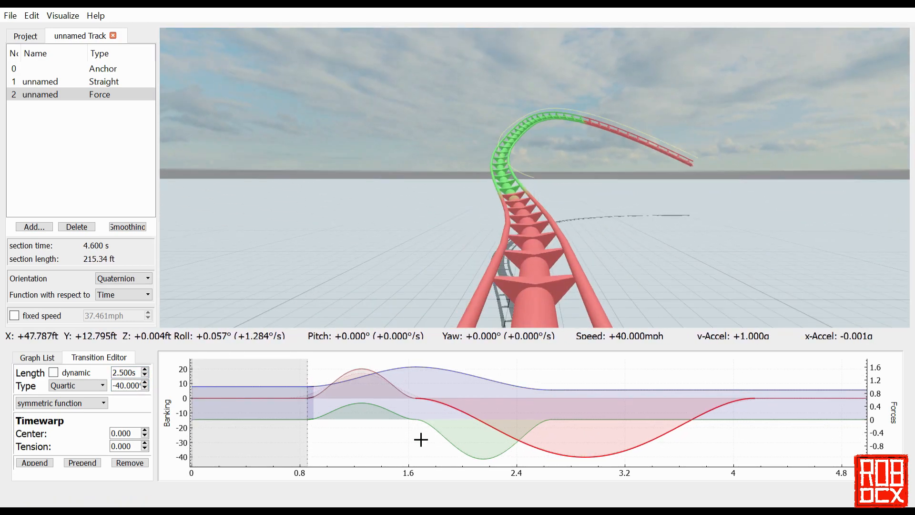
Set the first lateral-force transition to 0 g and the first banking transition to 0°/s.
left_click(389, 420)
scroll(125, 387, "down", 2)
scroll(125, 387, "up", 3)
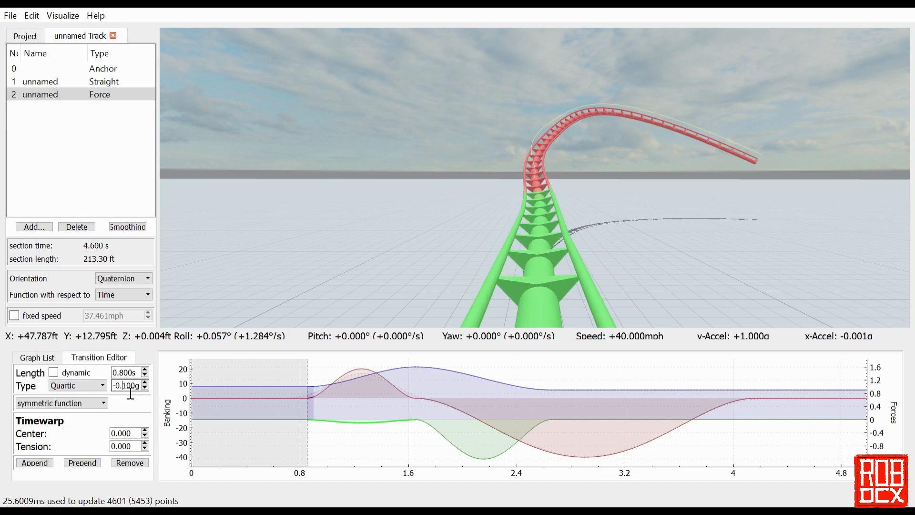
left_click(403, 395)
left_click(134, 387)
scroll(134, 387, "down", 8)
scroll(138, 387, "down", 12)
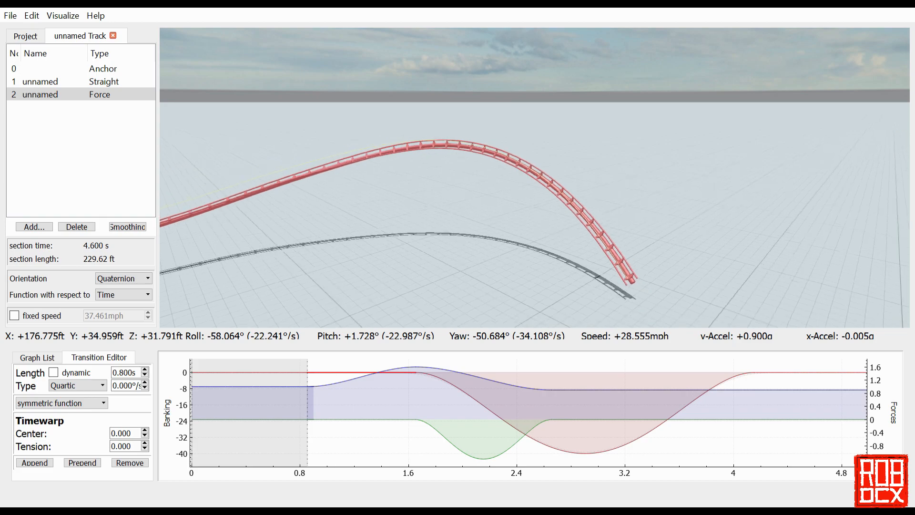
Change the second lateral-force transition's type from Quartic to Cubic.
left_click(462, 450)
left_click(464, 452)
scroll(100, 388, "up", 1)
Try different lengths for the first lateral-force transition, such as 0.9 s.
left_click(393, 430)
left_click(391, 423)
scroll(135, 376, "down", 1)
scroll(135, 379, "up", 7)
scroll(136, 380, "down", 6)
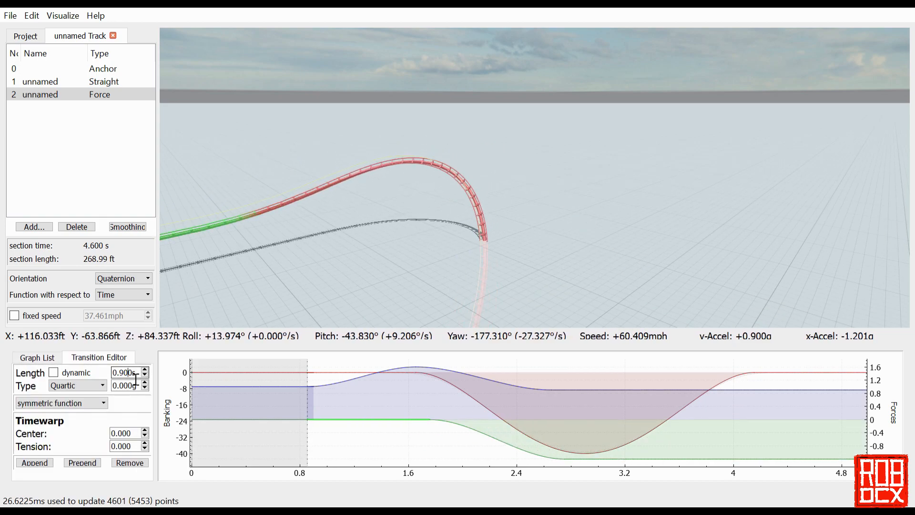
Set the second banking transition to -5°/s and inspect the resulting turn from inside and outside the track.
left_click(501, 419)
scroll(135, 393, "up", 20)
scroll(135, 393, "up", 8)
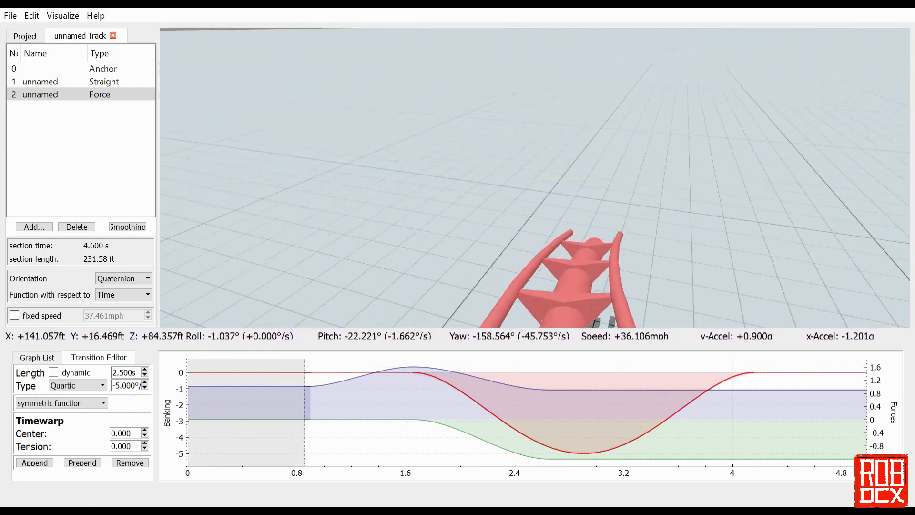
right_click(491, 220)
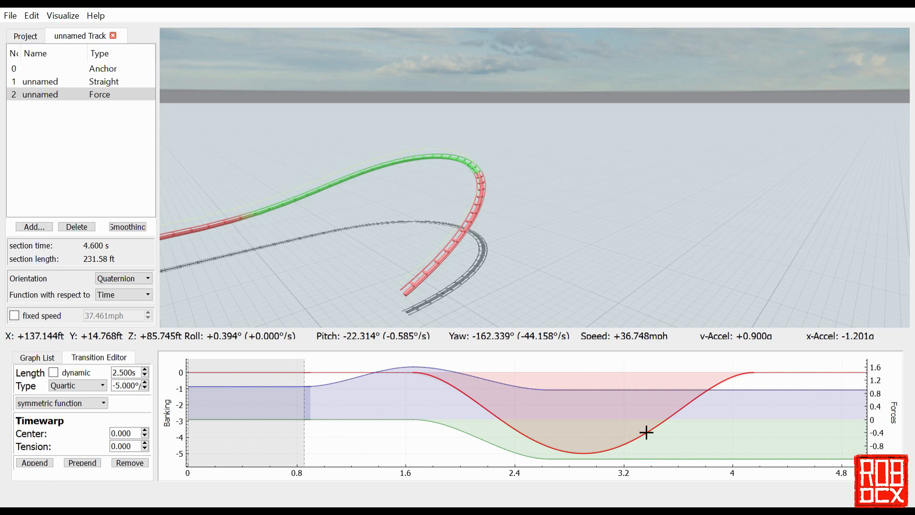
Give the third lateral-force transition a fixed length of 2.2 s and append a 1 s Cubic transition of 1.2 g after it.
left_click_drag(646, 431, 282, 441)
left_click(514, 456)
left_click(53, 372)
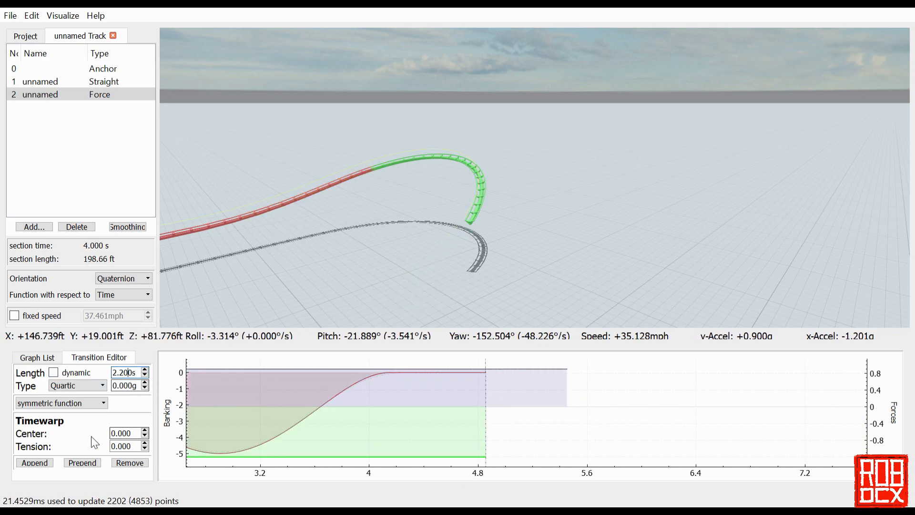
scroll(142, 405, "up", 7)
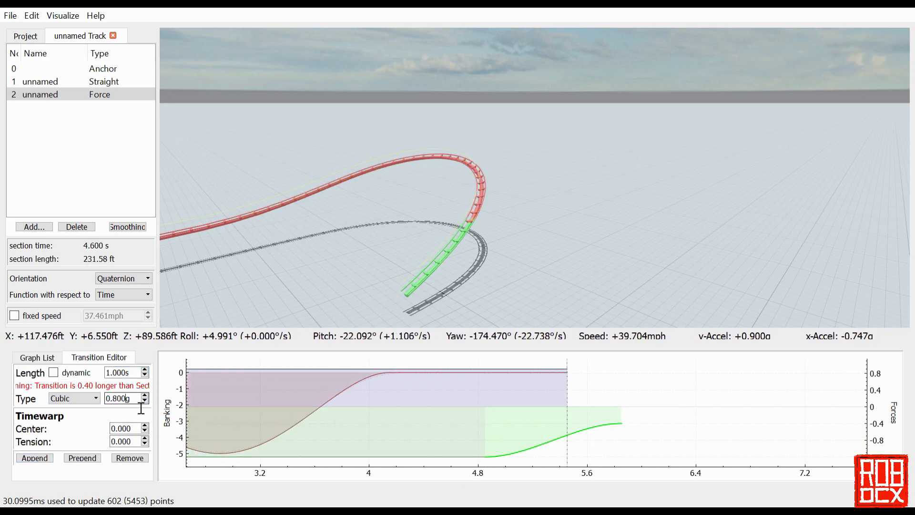
Append another transition to the normal-force curve and select the last lateral-force transition.
left_click(206, 451)
left_click(544, 369)
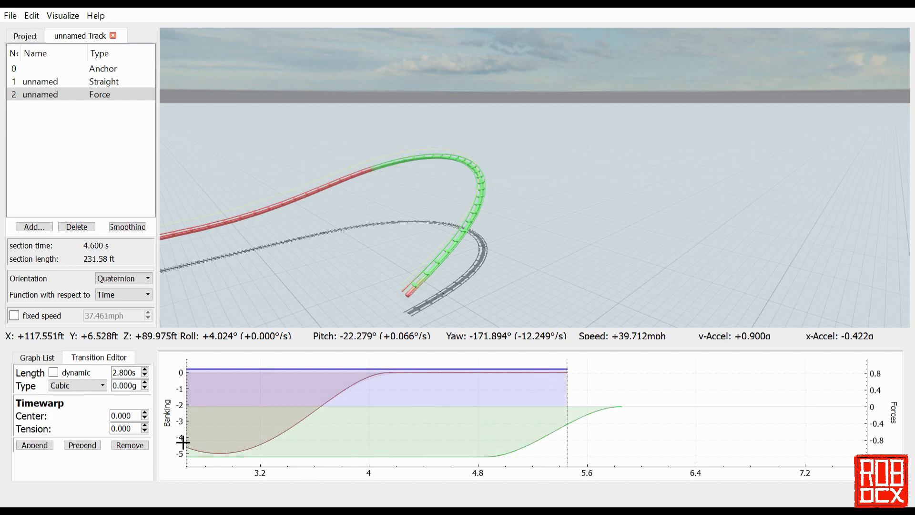
left_click(35, 445)
left_click_drag(443, 200, 391, 238)
left_click(577, 372)
left_click(543, 446)
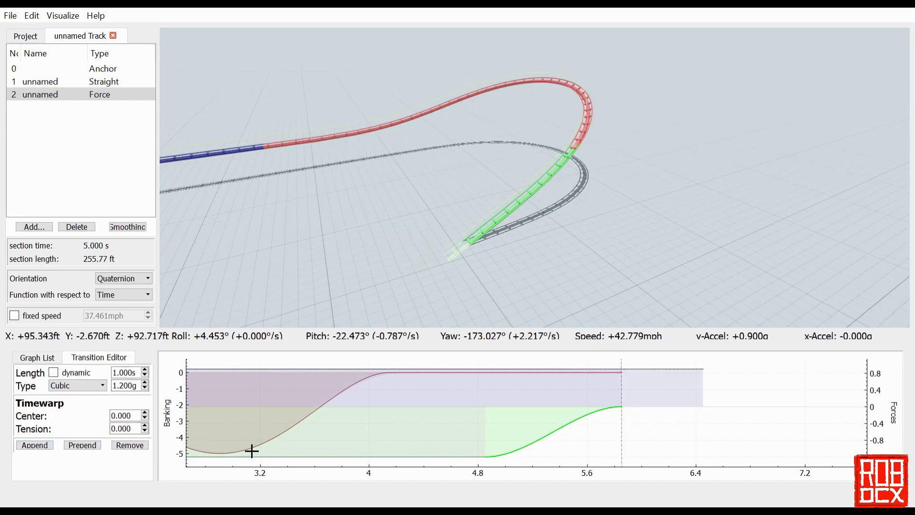
Append a transition to the lateral-force curve and set the last normal-force transition to 1.9 g.
left_click(35, 444)
left_click(662, 381)
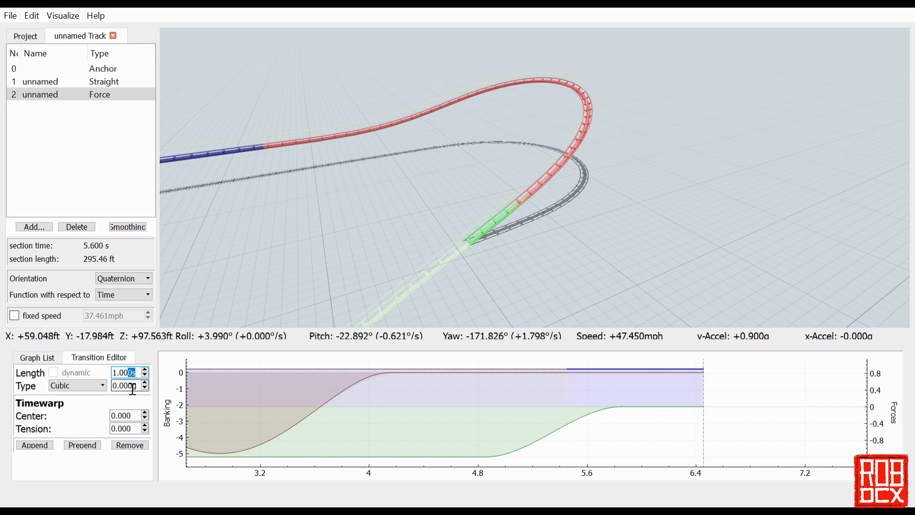
scroll(133, 385, "up", 19)
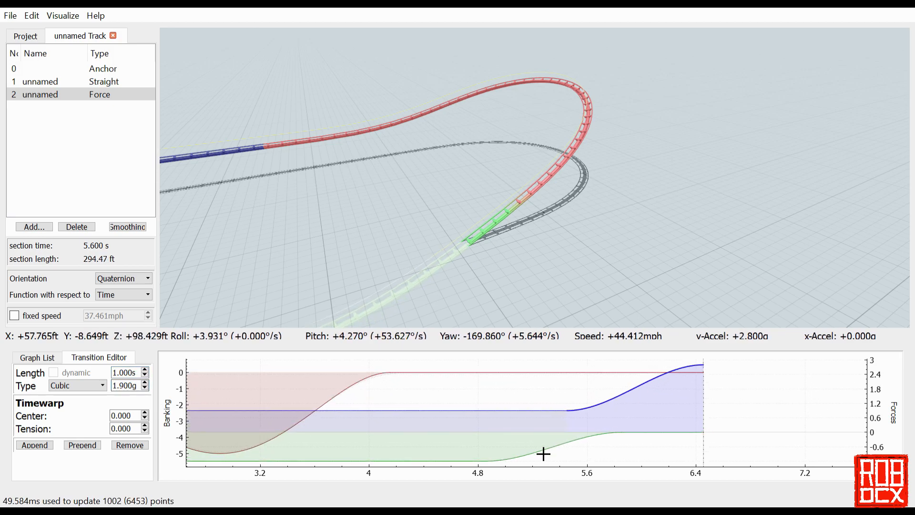
Try a length of 2.4 s for the flat normal-force transition and inspect the pull-out from the ride camera and the side.
left_click_drag(543, 454, 724, 464)
scroll(353, 414, "down", 1)
left_click(353, 413)
scroll(133, 378, "down", 4)
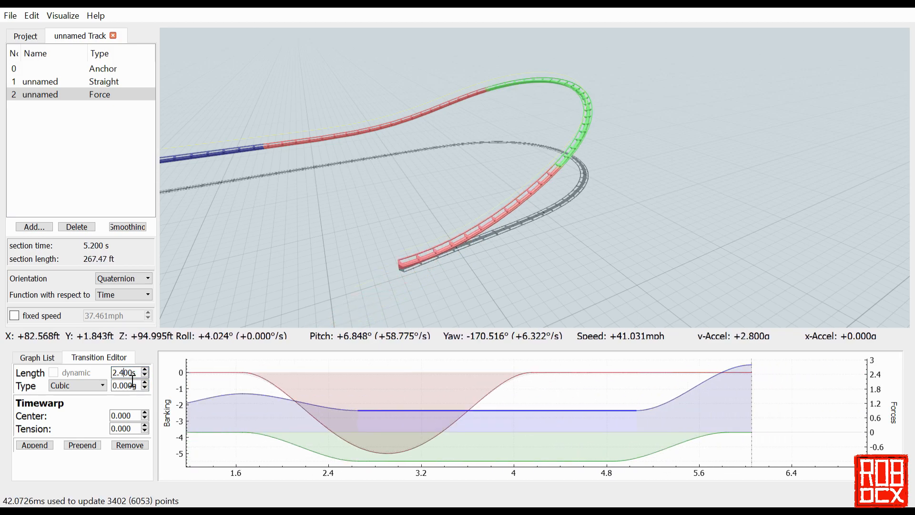
left_click(568, 379)
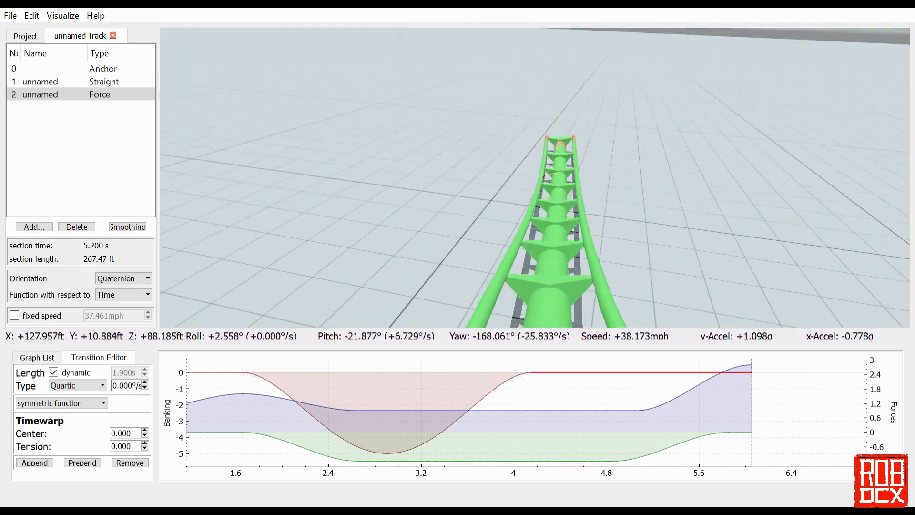
key("p")
left_click_drag(534, 191, 467, 124)
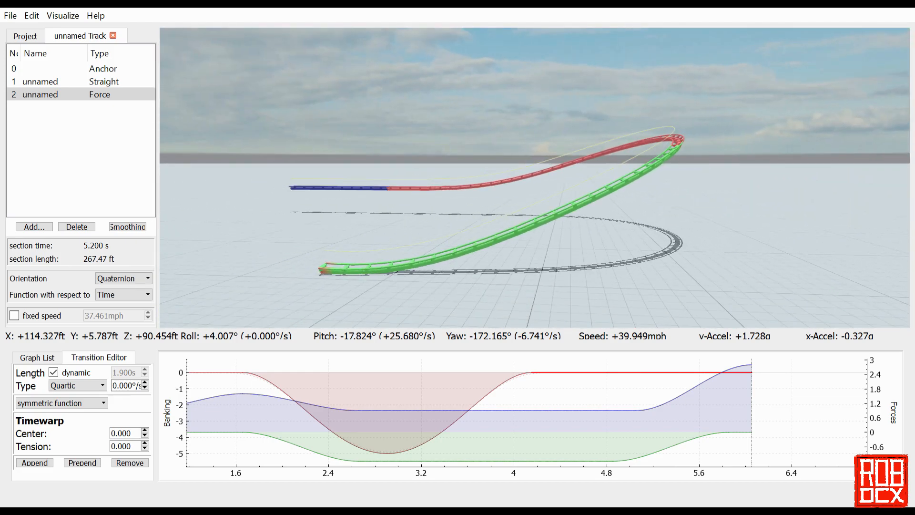
Set the flat normal-force transition's length to 2.7 s and the transition before it to -0.6 g.
left_click(556, 420)
left_click(128, 373)
scroll(129, 373, "up", 3)
left_click(348, 431)
scroll(127, 388, "up", 1)
Set the heartline length of the Straight section to 100 ft.
right_click(343, 305)
key("s")
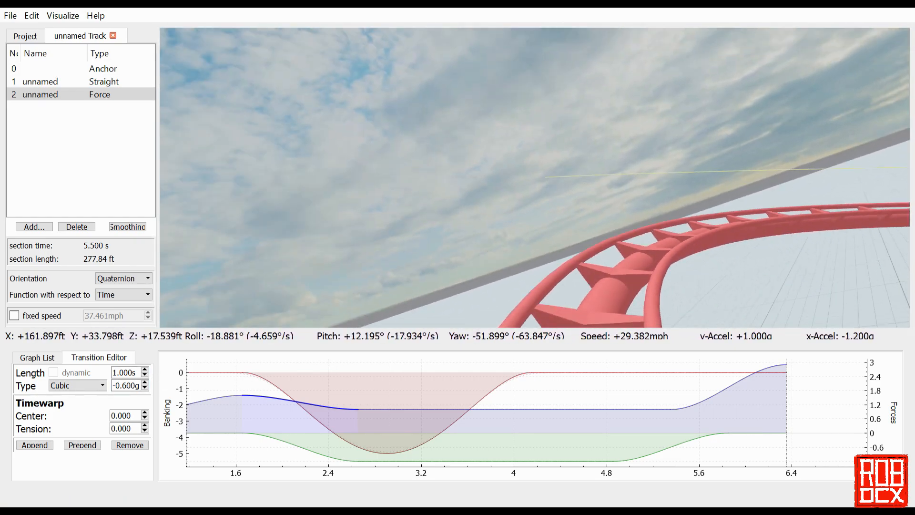
left_click(110, 82)
left_click_drag(90, 317, 85, 318)
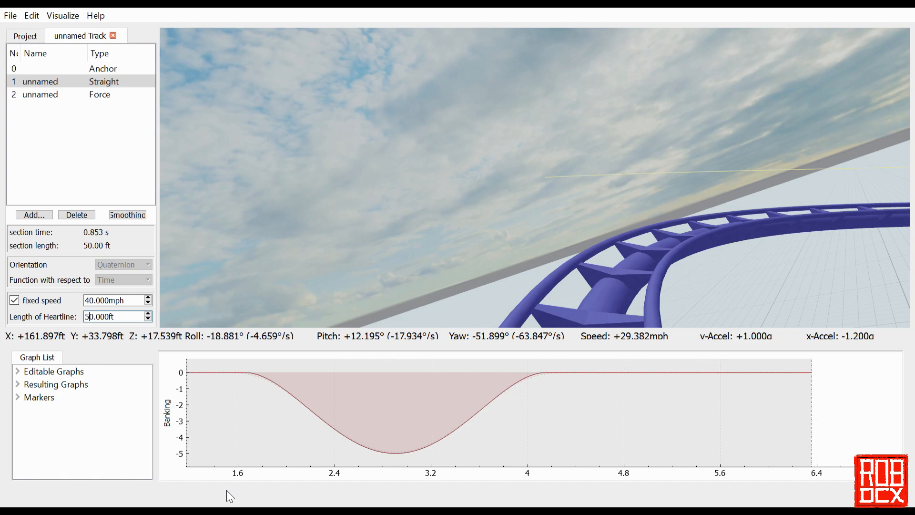
type("10s")
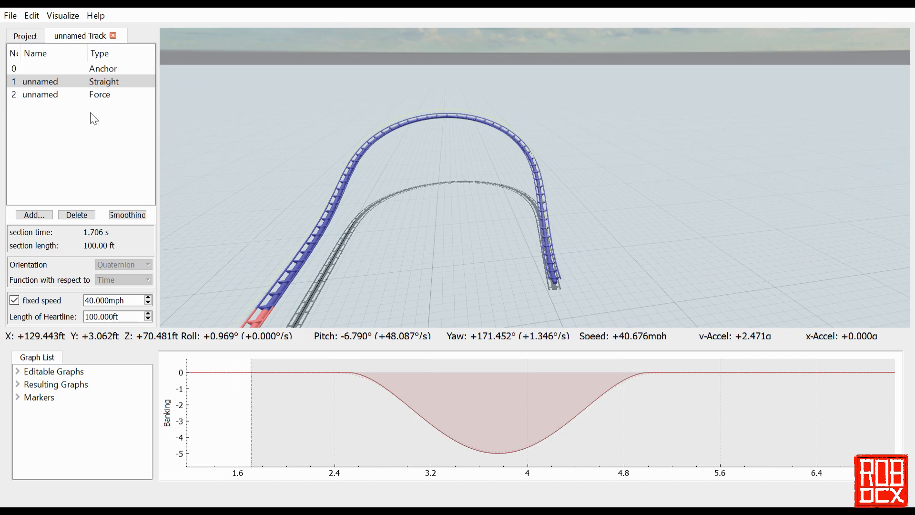
Shorten the flat normal-force transition of the Force section by 0.2 s.
left_click(94, 94)
left_click(670, 423)
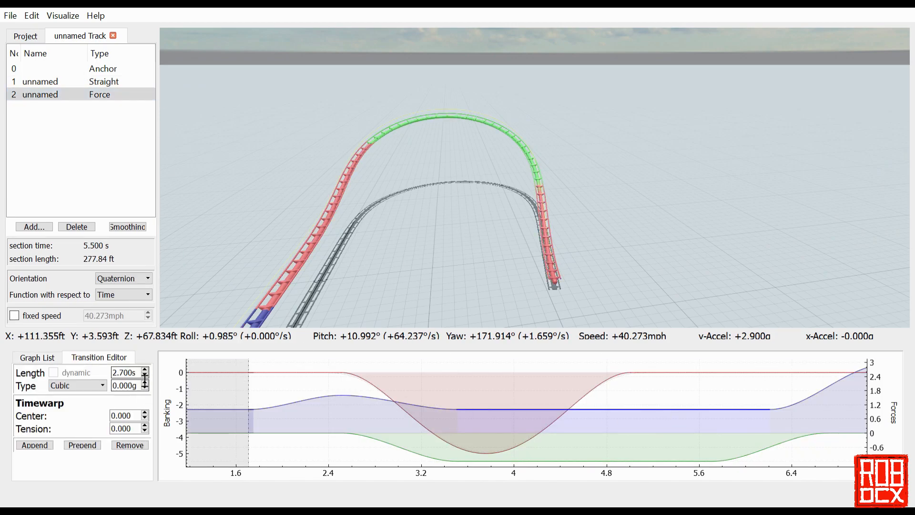
scroll(145, 375, "down", 2)
scroll(145, 380, "down", 2)
scroll(145, 380, "up", 2)
Append a 1 s Cubic transition of -2.9 g to the normal-force curve, followed by a 1 s transition of 0 g.
left_click(805, 414)
left_click_drag(807, 436, 541, 434)
left_click(35, 445)
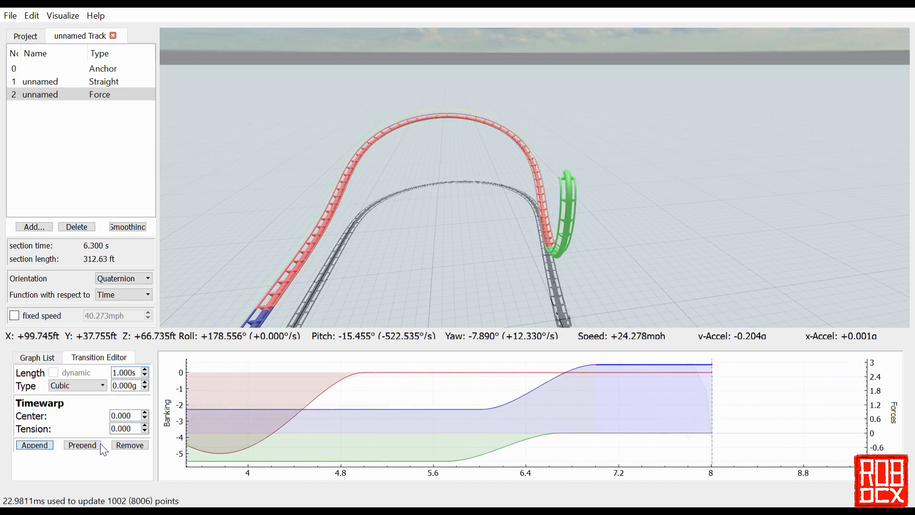
scroll(135, 392, "down", 20)
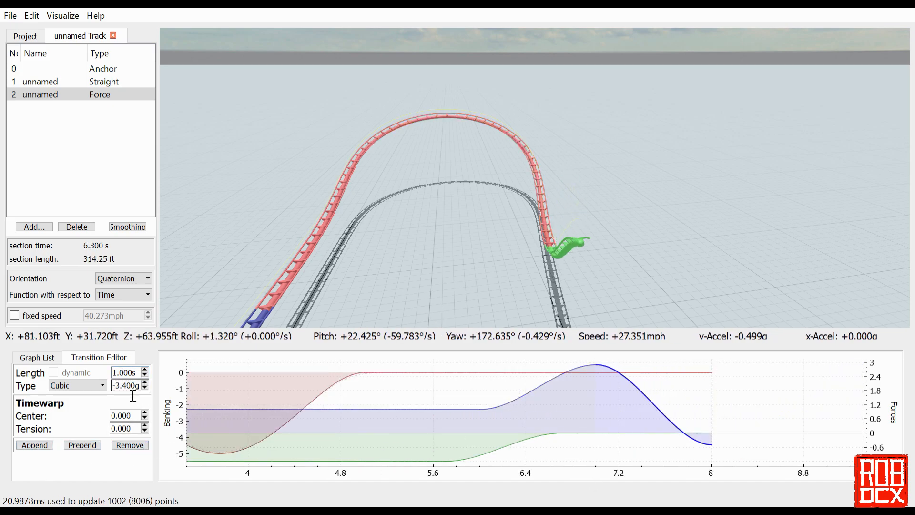
scroll(132, 394, "up", 1)
left_click(35, 445)
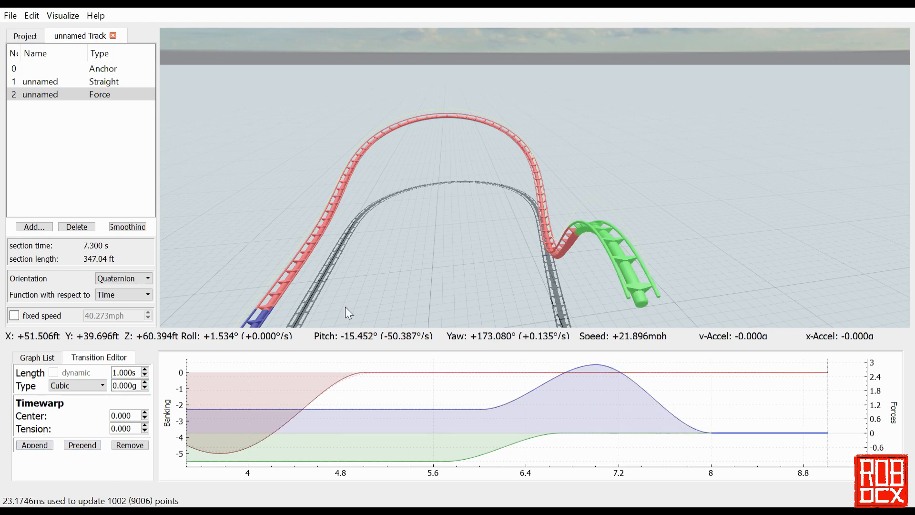
Reduce the rising normal-force transition at the pull-out to 1.4 g and set the falling one after it to -1.9 g.
key("q")
key("s")
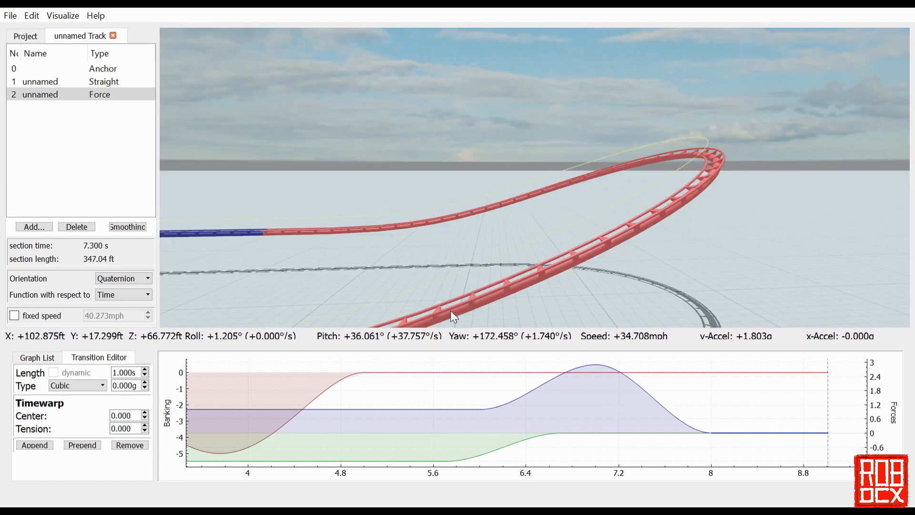
left_click(454, 410)
scroll(144, 375, "down", 2)
left_click_drag(267, 312, 347, 281)
scroll(128, 379, "up", 2)
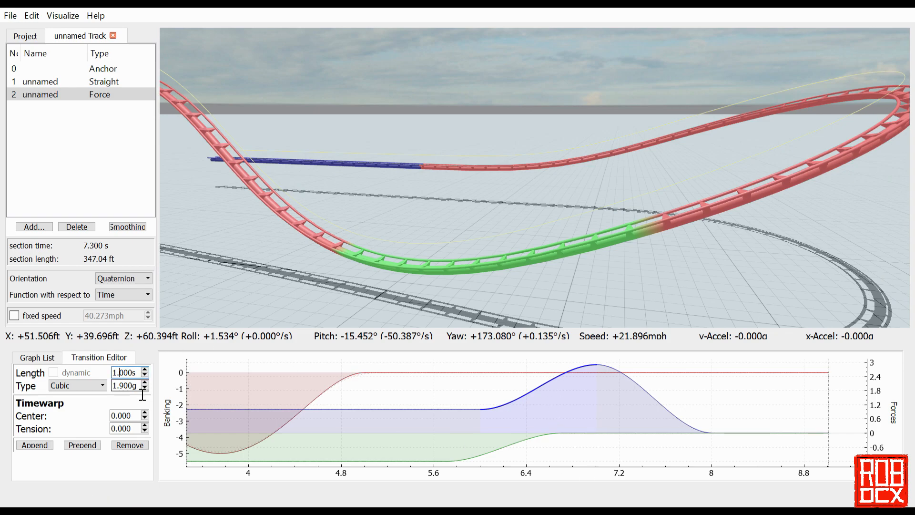
scroll(143, 394, "down", 5)
left_click(636, 387)
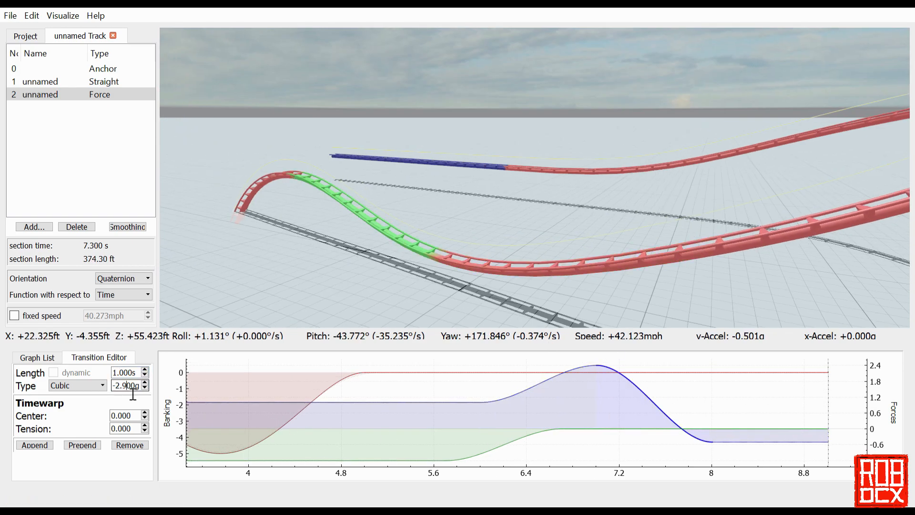
scroll(133, 394, "up", 7)
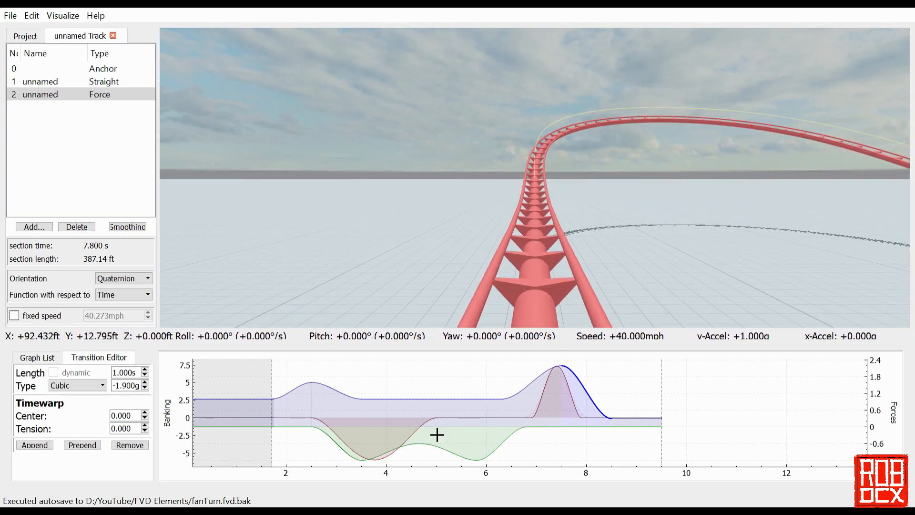
Select the 2.3 s Quartic lateral-force transition in the middle of the turn and view the turn from above.
left_click(455, 461)
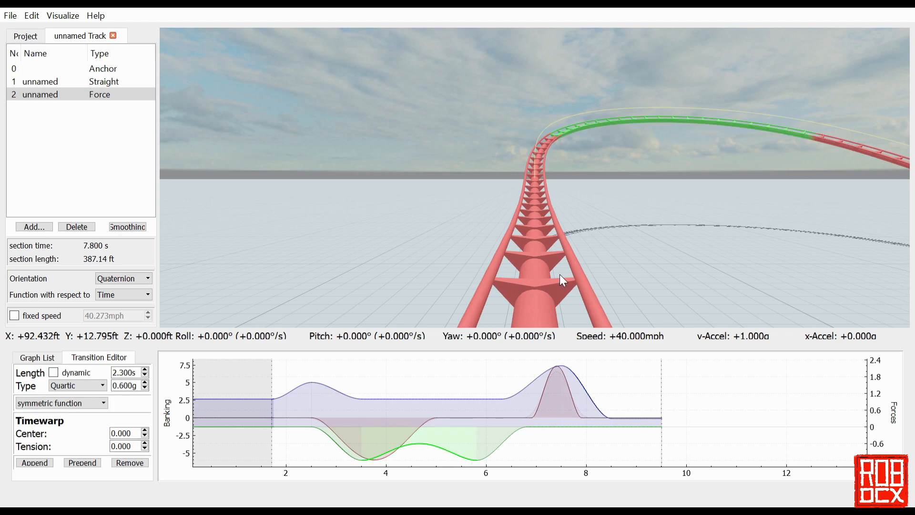
key("p")
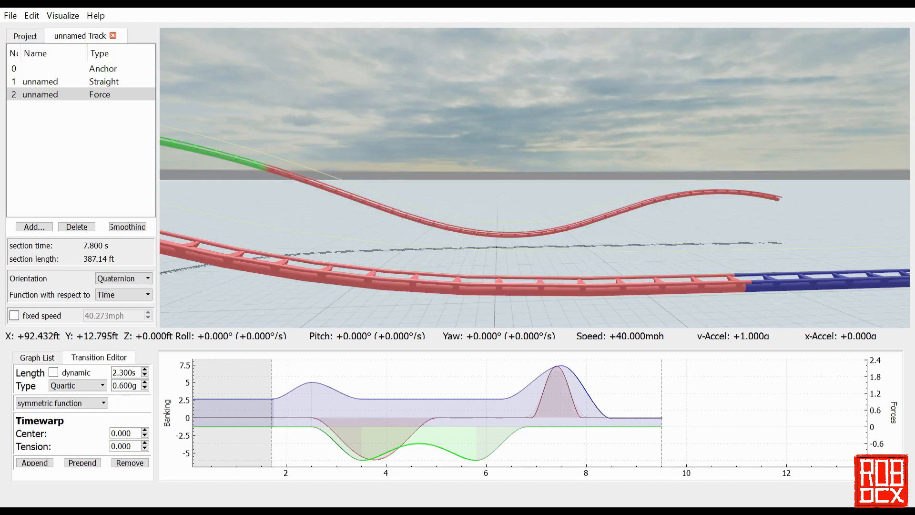
key("w")
left_click_drag(534, 177, 534, 224)
key("s")
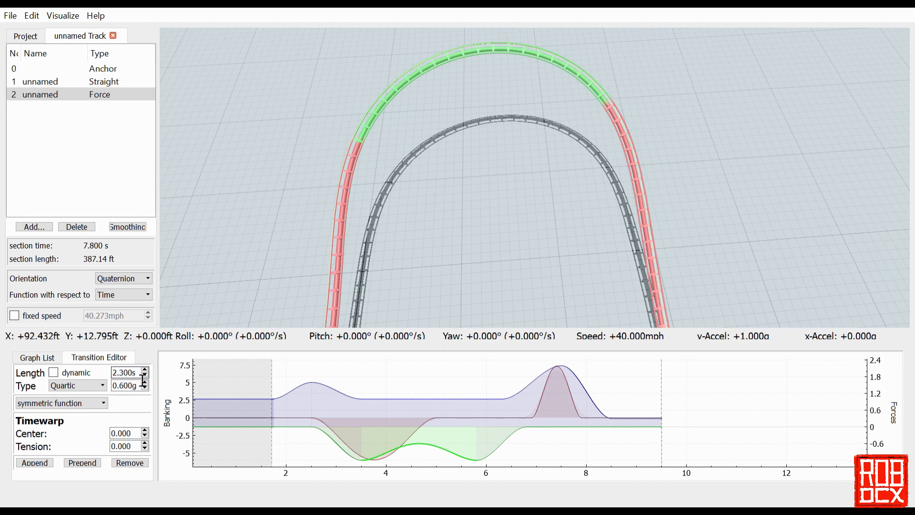
Try the Quartic lateral-force transition at 0 g to compare the turn's shape with a constant lateral force.
scroll(143, 379, "down", 6)
scroll(138, 381, "up", 6)
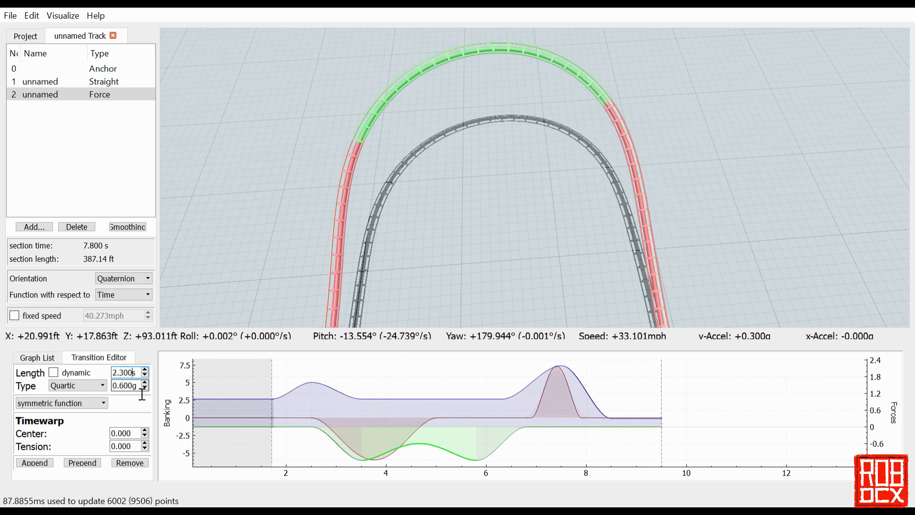
scroll(143, 387, "down", 5)
scroll(143, 393, "down", 1)
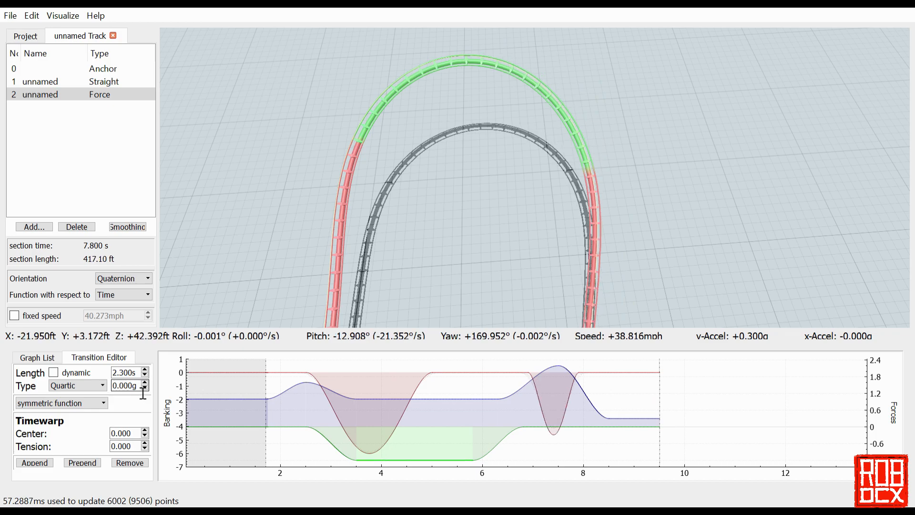
Set the Quartic lateral-force transition to 0.5 g and inspect the turn from the ride camera and from outside.
scroll(143, 393, "up", 4)
scroll(143, 393, "down", 1)
scroll(143, 393, "up", 2)
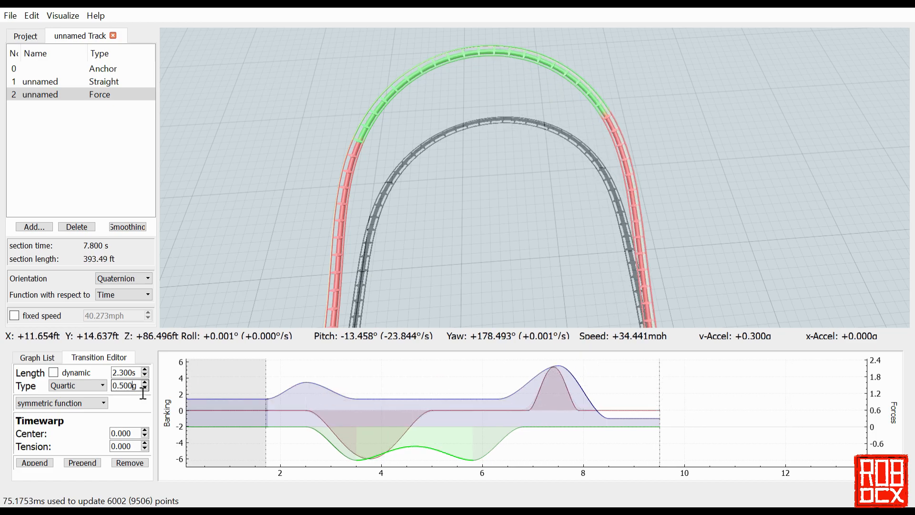
key("p")
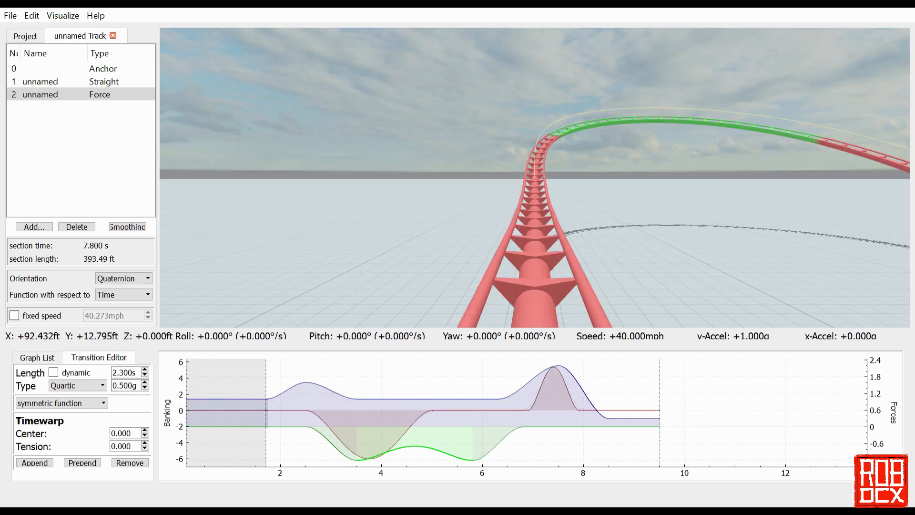
key("p")
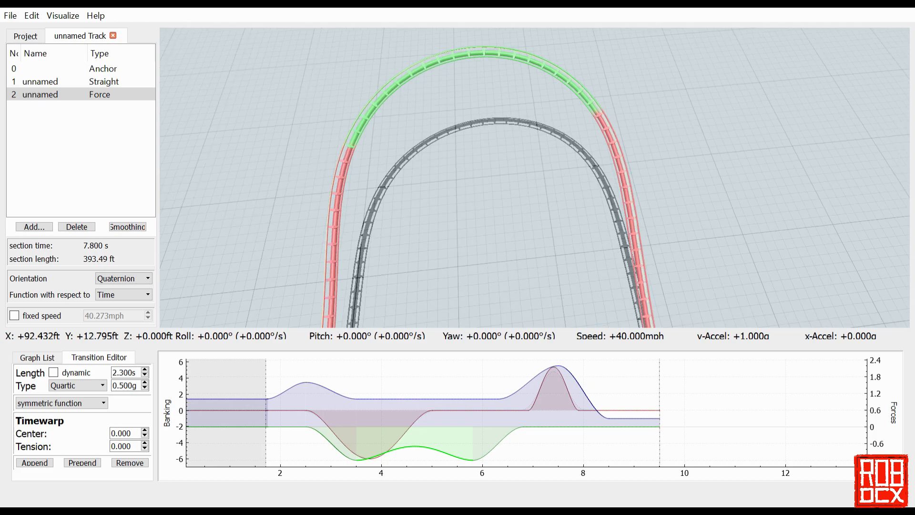
left_click_drag(534, 177, 367, 224)
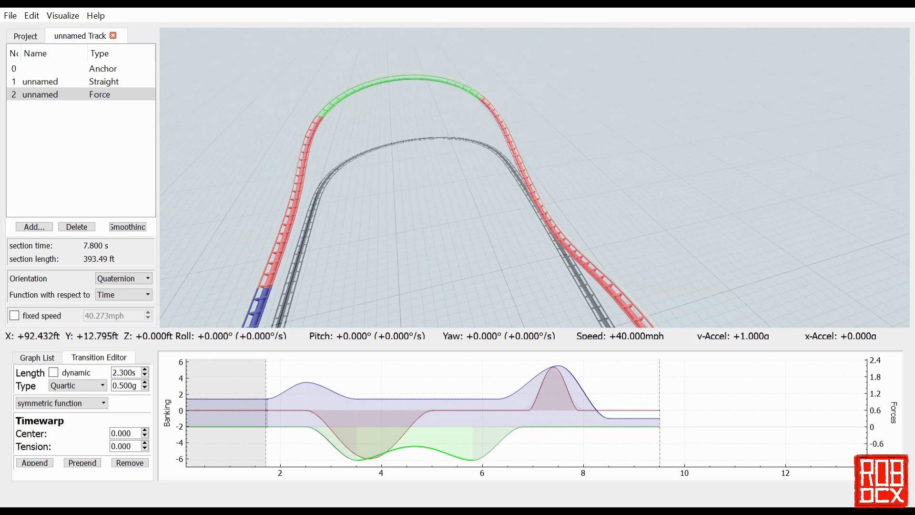